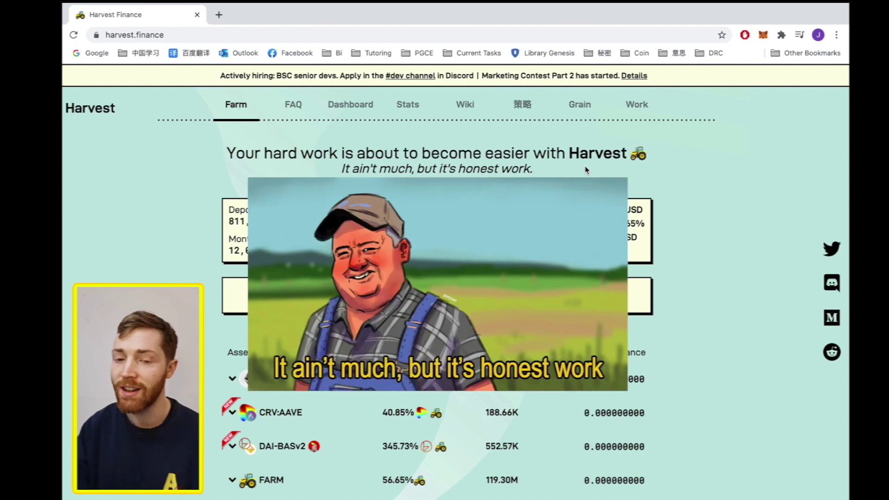
Connect MetaMask as the wallet so the Farm page's pool groups load.
{"action": "scroll", "coordinate": [674, 256], "scroll_direction": "down", "scroll_amount": 5}
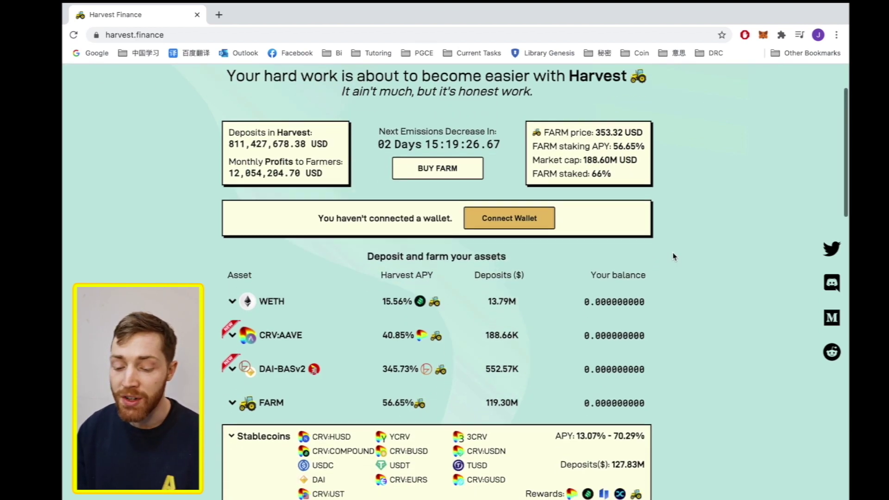
{"action": "scroll", "coordinate": [674, 256], "scroll_direction": "down", "scroll_amount": 3}
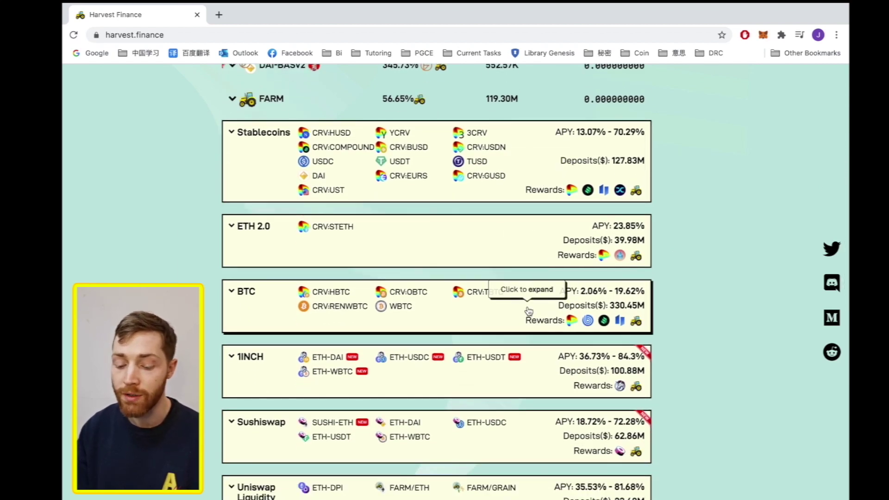
{"action": "scroll", "coordinate": [695, 241], "scroll_direction": "up", "scroll_amount": 2}
{"action": "scroll", "coordinate": [694, 241], "scroll_direction": "up", "scroll_amount": 6}
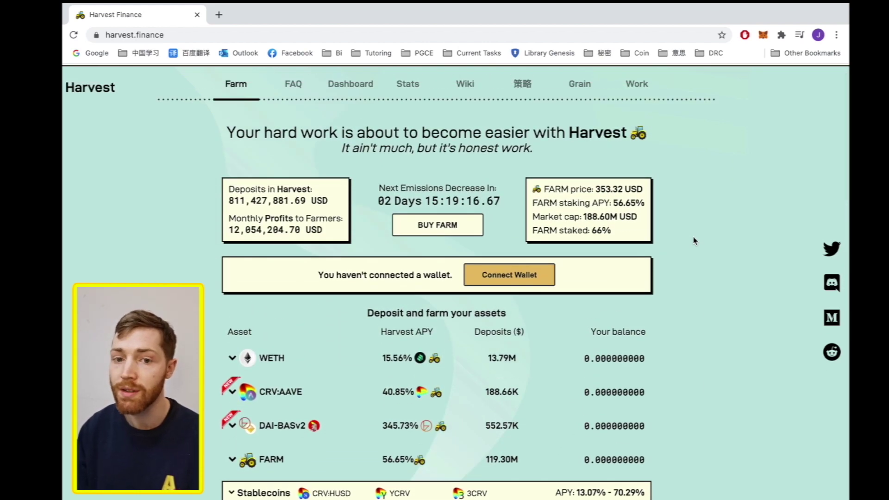
{"action": "left_click", "coordinate": [540, 284]}
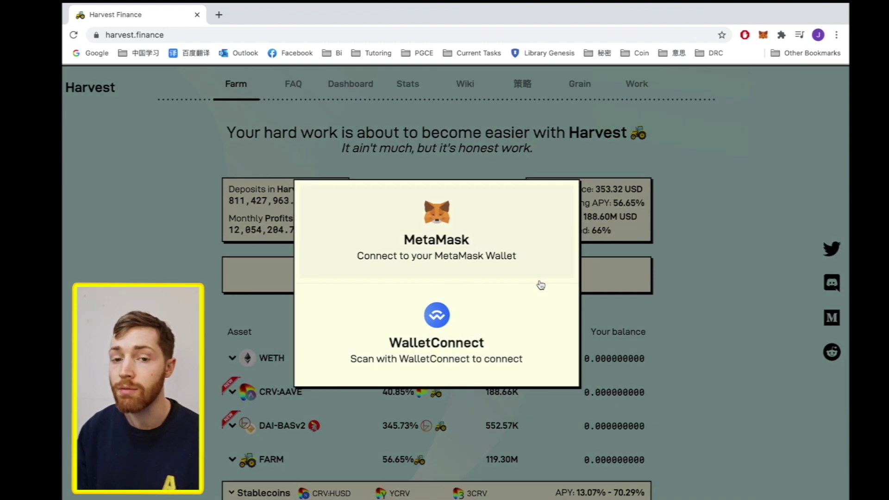
{"action": "left_click", "coordinate": [533, 231]}
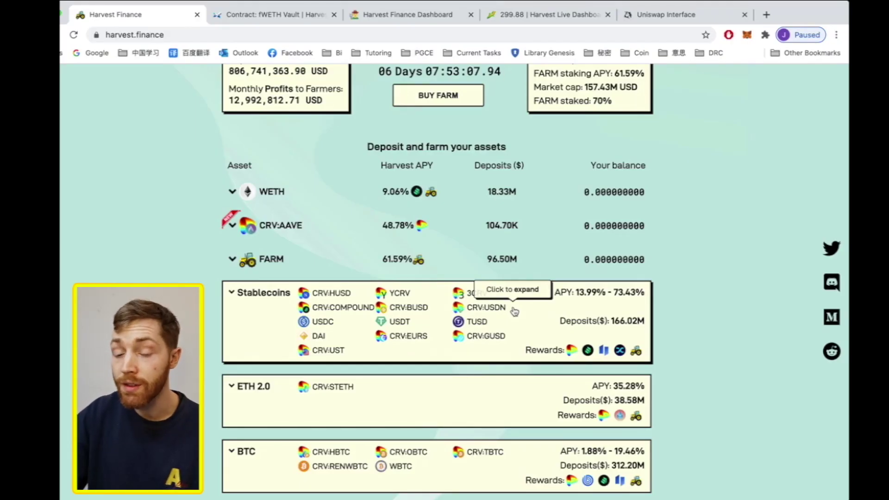
Expand the Stablecoins group and bring the USDC pool (53.83% APY) into view.
{"action": "left_click", "coordinate": [258, 332]}
{"action": "scroll", "coordinate": [258, 331], "scroll_direction": "down", "scroll_amount": 1}
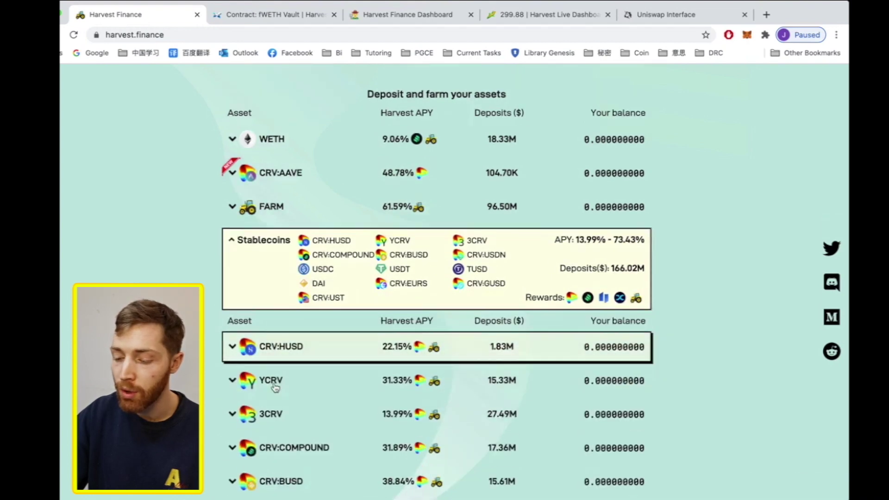
{"action": "scroll", "coordinate": [275, 388], "scroll_direction": "down", "scroll_amount": 5}
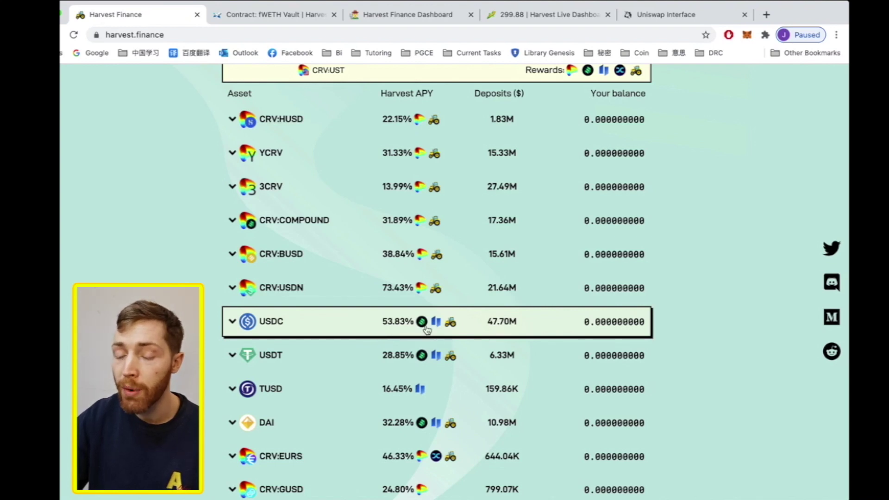
{"action": "mouse_move", "coordinate": [426, 329]}
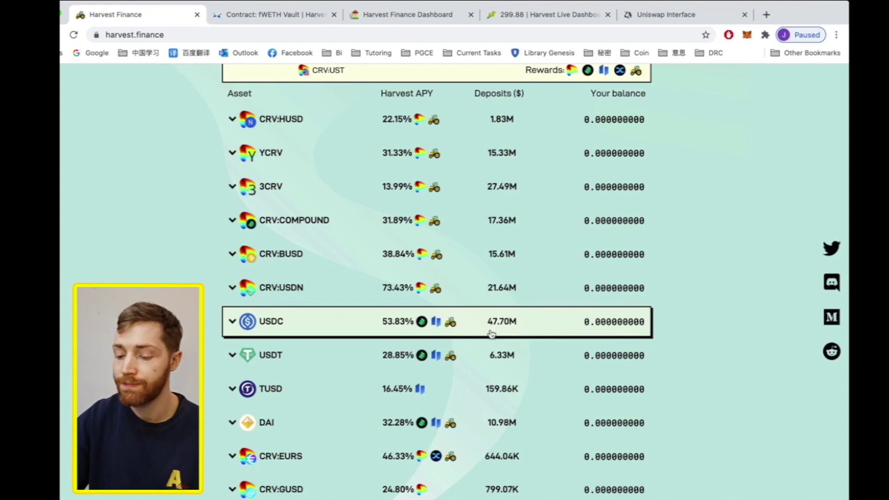
Deposit 100 USDC into the USDC vault with Stake for rewards kept ticked.
{"action": "left_click", "coordinate": [366, 336]}
{"action": "scroll", "coordinate": [366, 337], "scroll_direction": "down", "scroll_amount": 2}
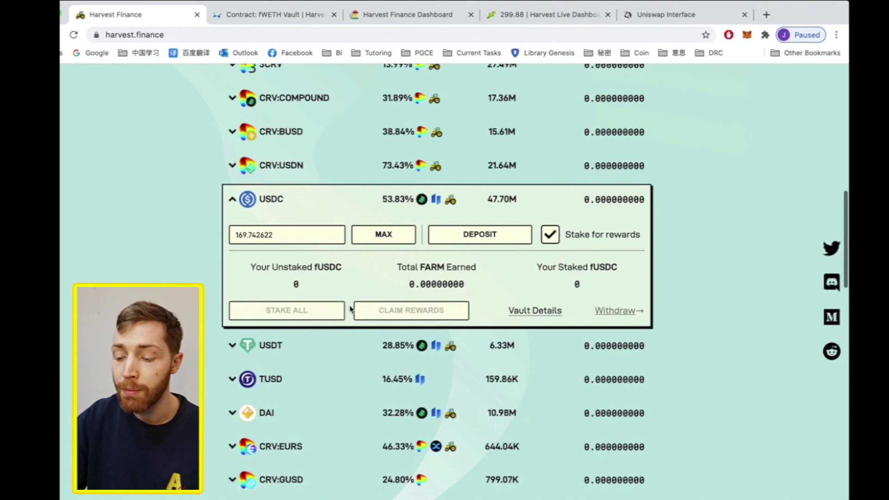
{"action": "left_click", "coordinate": [468, 236]}
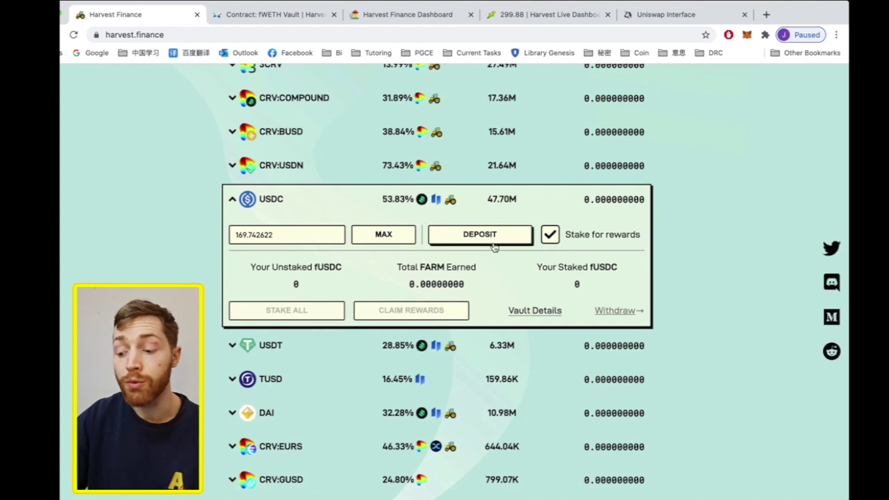
{"action": "double_click", "coordinate": [254, 235]}
{"action": "type", "text": "1090"}
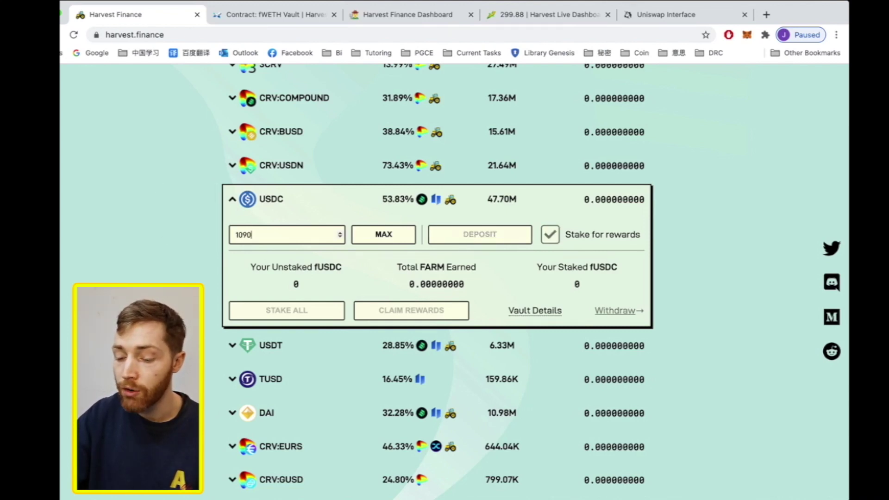
{"action": "key", "text": "BackSpace"}
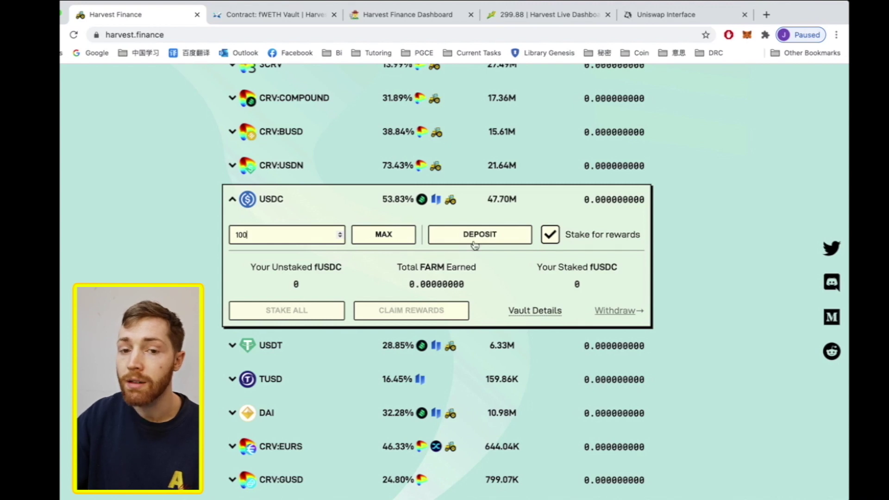
{"action": "left_click", "coordinate": [480, 236]}
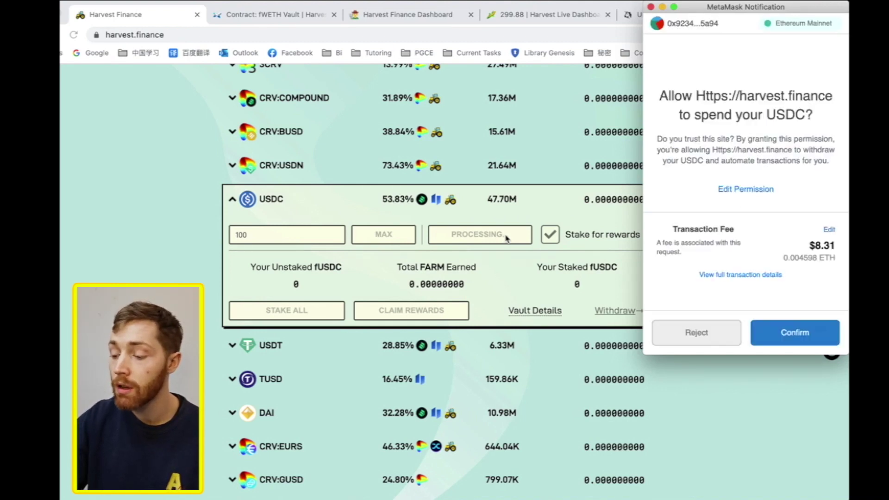
Approve USDC spending at the Fast gas fee, then adjust the deposit transaction's gas.
{"action": "left_click", "coordinate": [829, 230]}
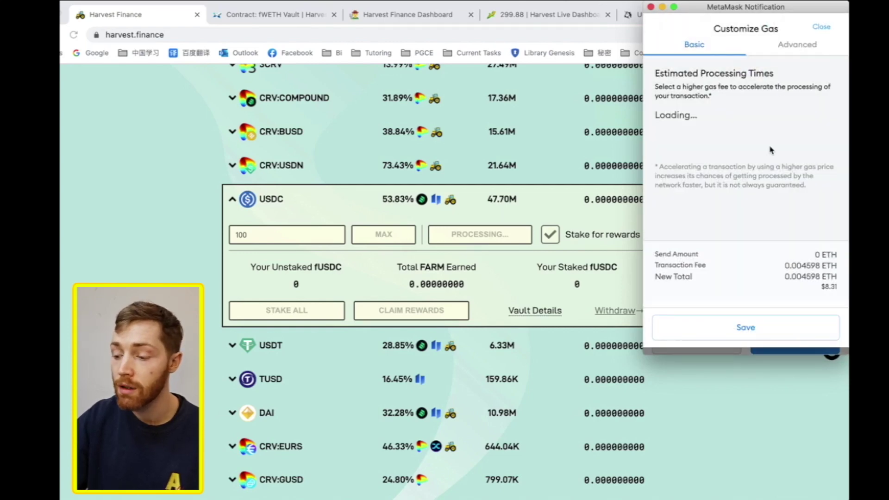
{"action": "left_click", "coordinate": [811, 144]}
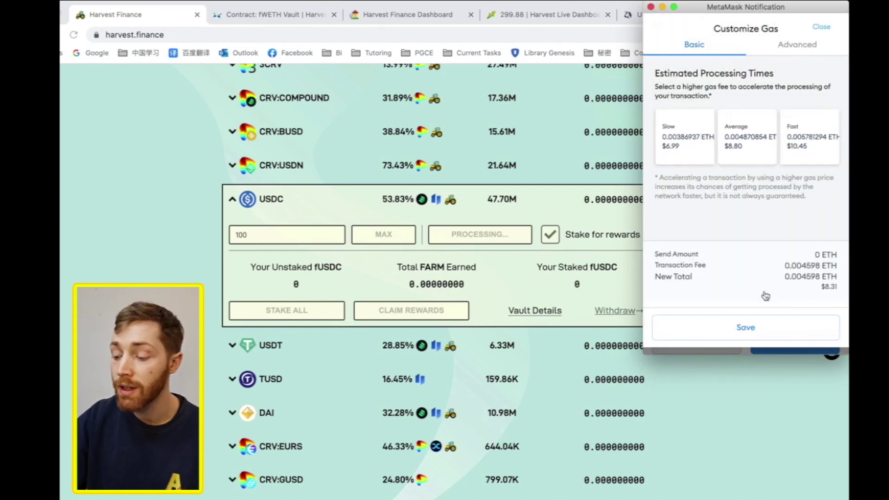
{"action": "left_click", "coordinate": [762, 332]}
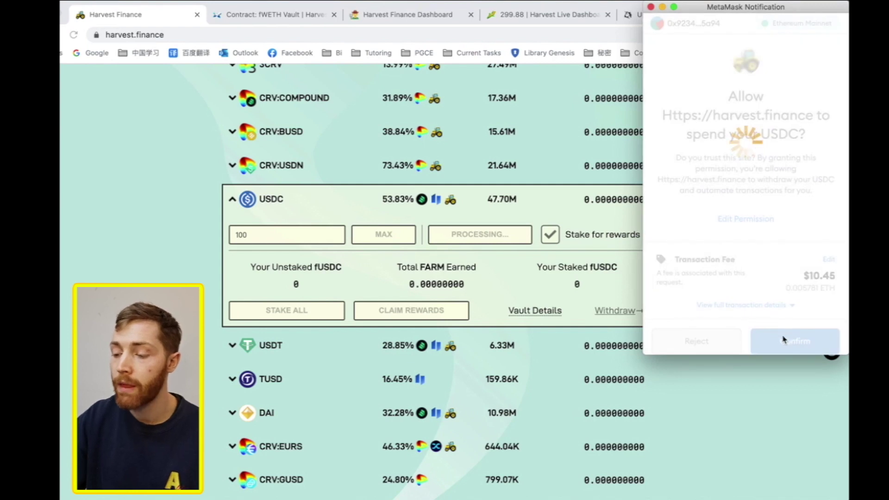
{"action": "left_click", "coordinate": [784, 340]}
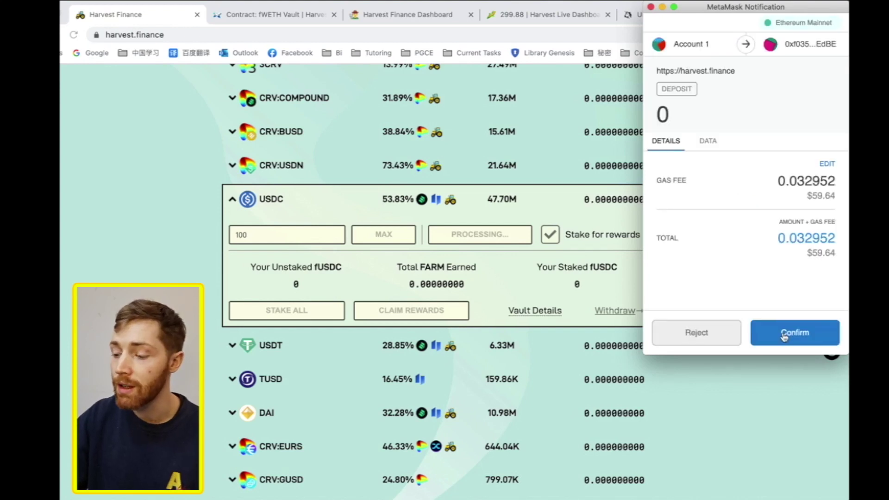
{"action": "left_click", "coordinate": [829, 165]}
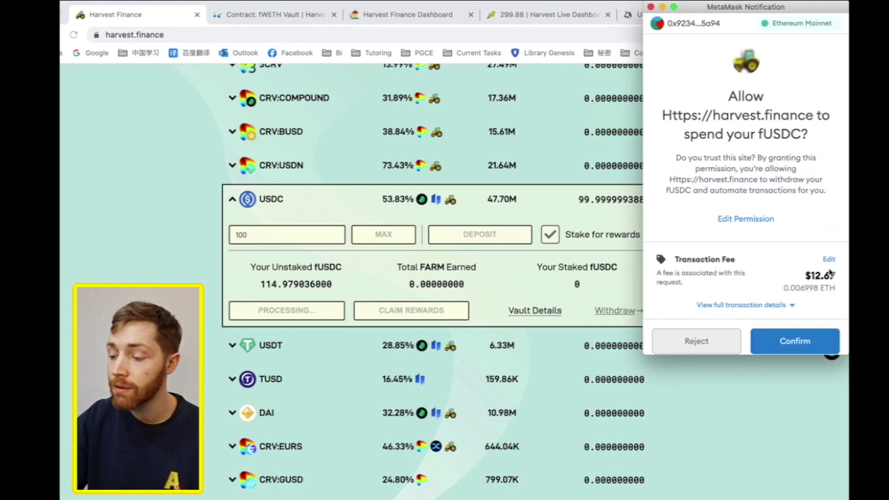
Approve fUSDC spending in MetaMask at the Fast gas fee.
{"action": "left_click", "coordinate": [828, 260]}
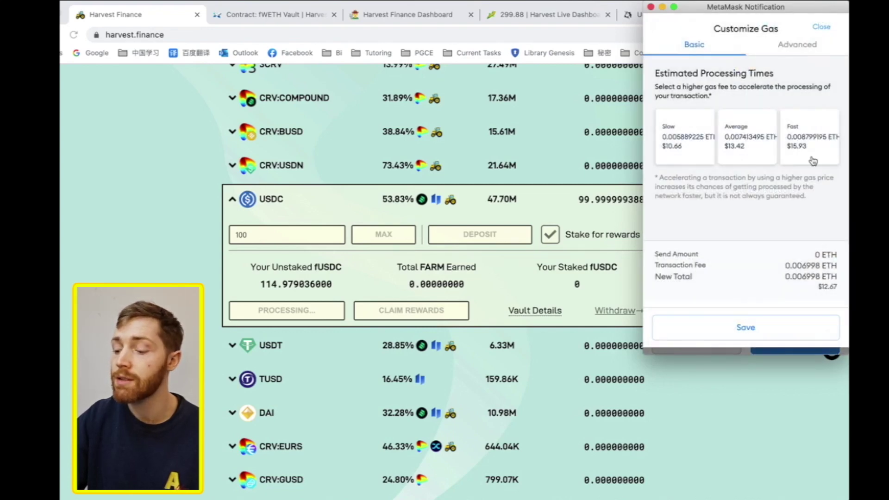
{"action": "left_click", "coordinate": [776, 340]}
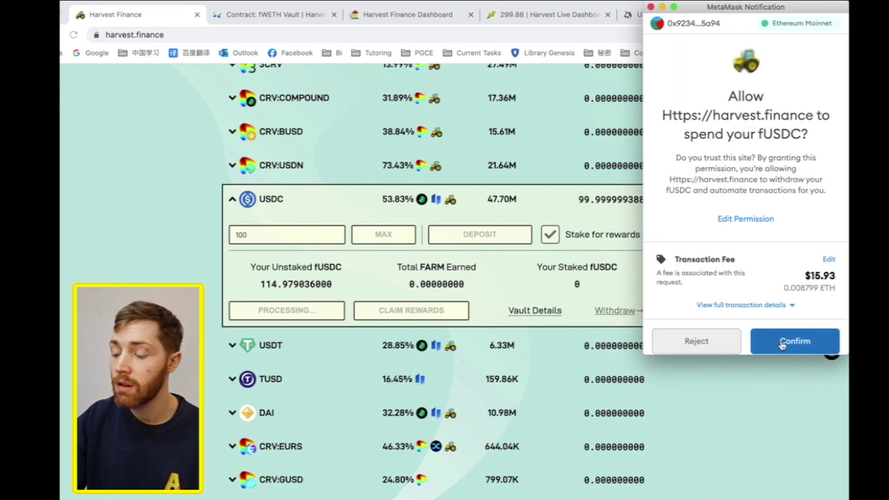
{"action": "left_click", "coordinate": [782, 343]}
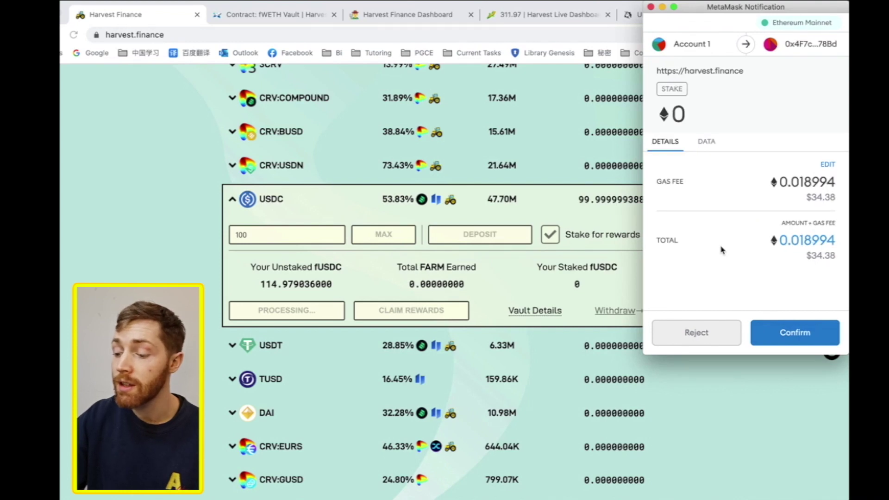
Confirm the stake transaction at Fast gas, staking all 114.979036 fUSDC.
{"action": "left_click", "coordinate": [828, 164]}
{"action": "left_click", "coordinate": [809, 141]}
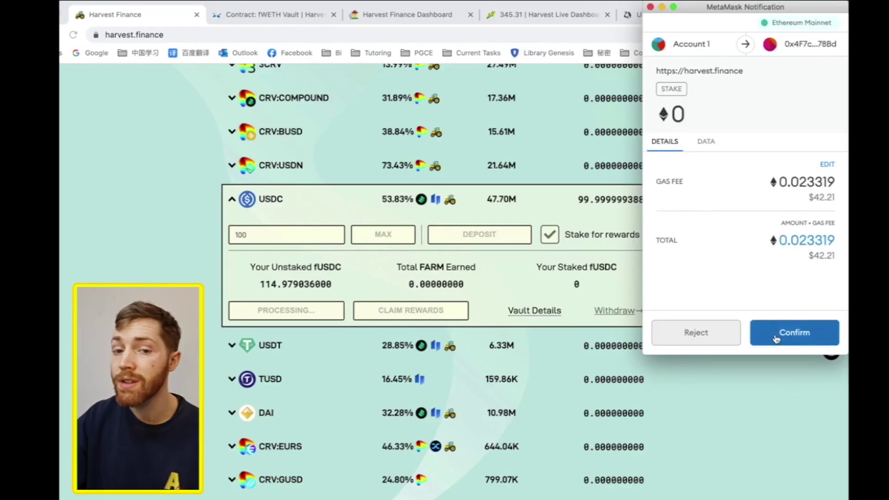
{"action": "left_click", "coordinate": [777, 339]}
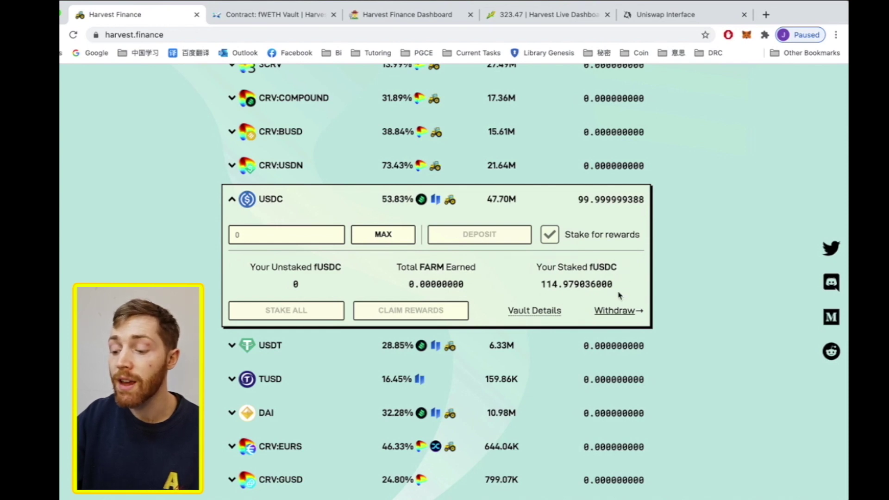
{"action": "double_click", "coordinate": [532, 291]}
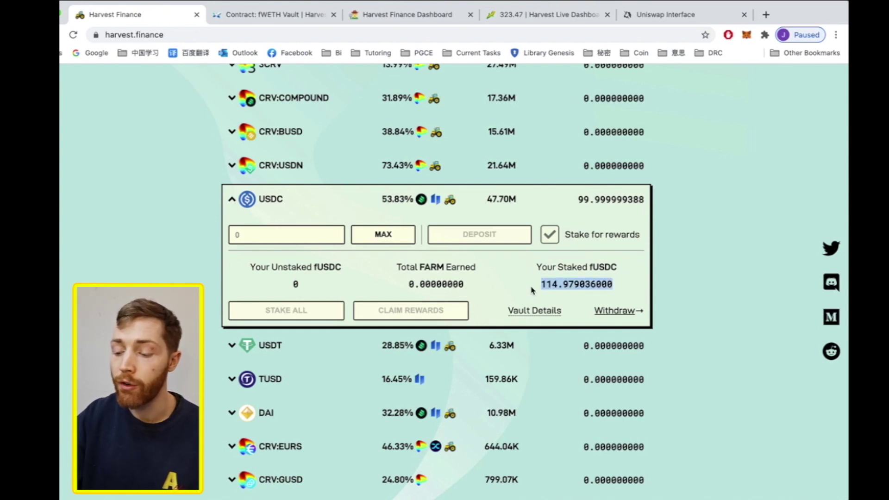
{"action": "left_click", "coordinate": [541, 283]}
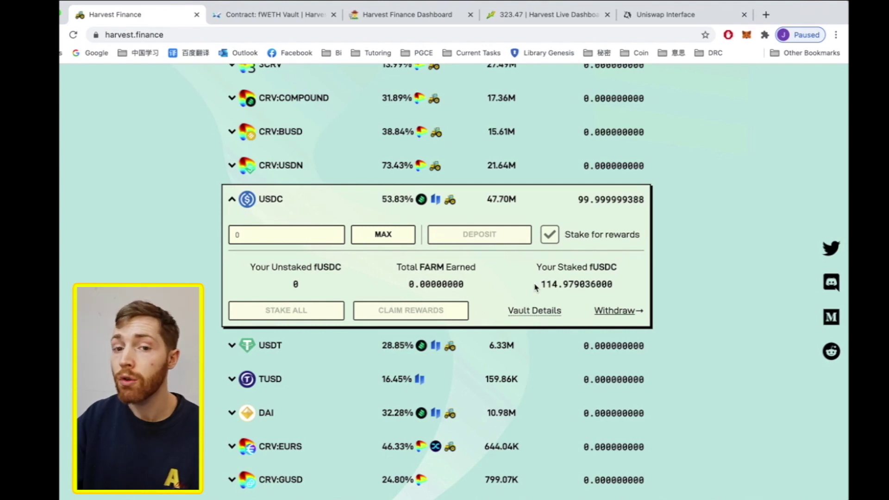
{"action": "mouse_move", "coordinate": [391, 204]}
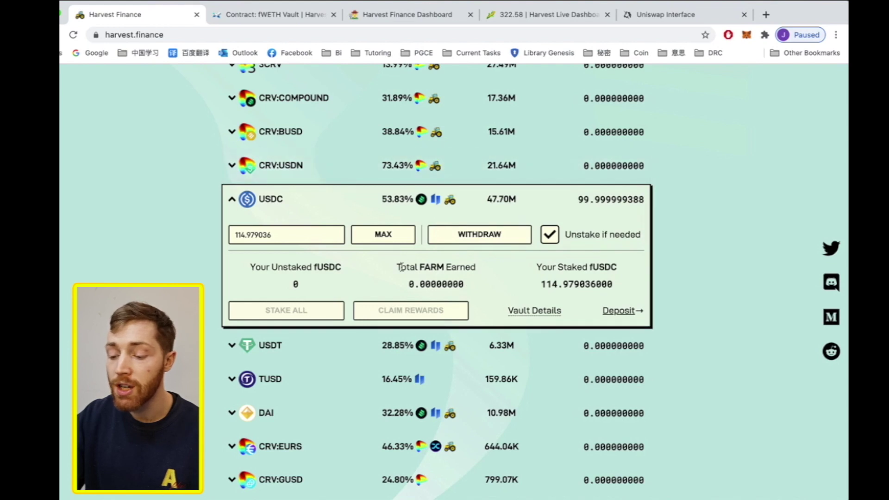
Submit a withdrawal of all 114.979036 staked fUSDC with Unstake if needed ticked.
{"action": "mouse_move", "coordinate": [280, 233]}
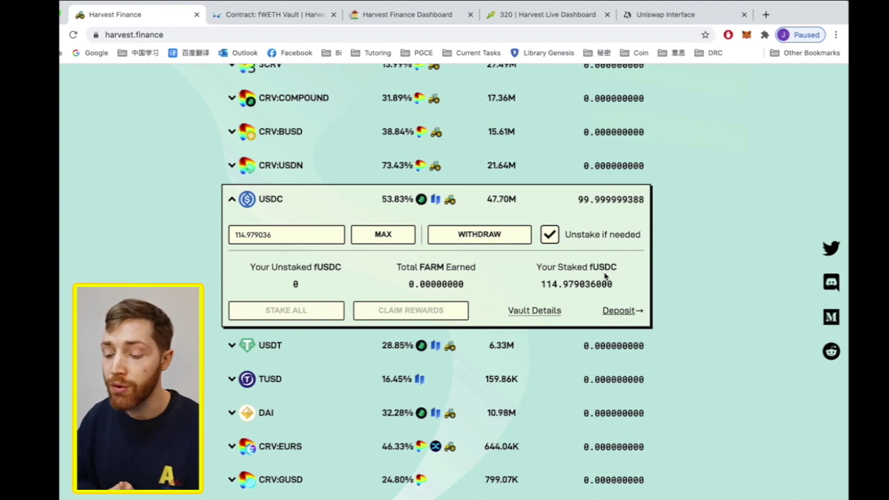
{"action": "left_click", "coordinate": [522, 241]}
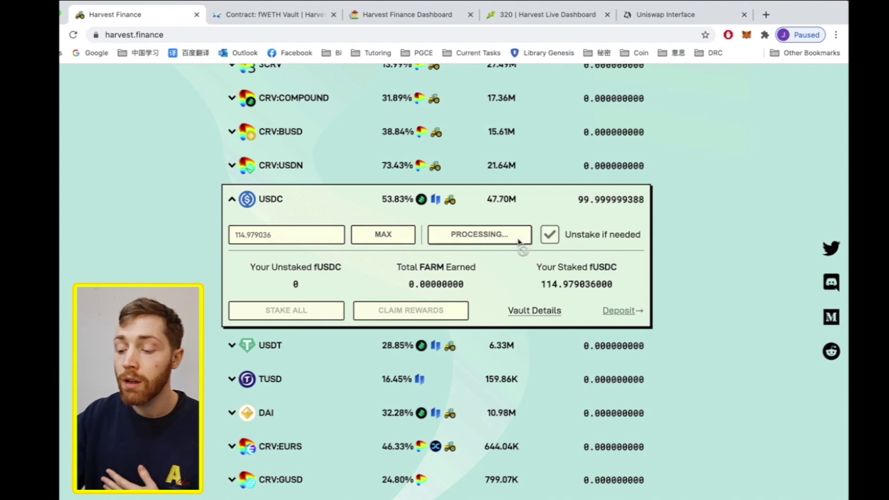